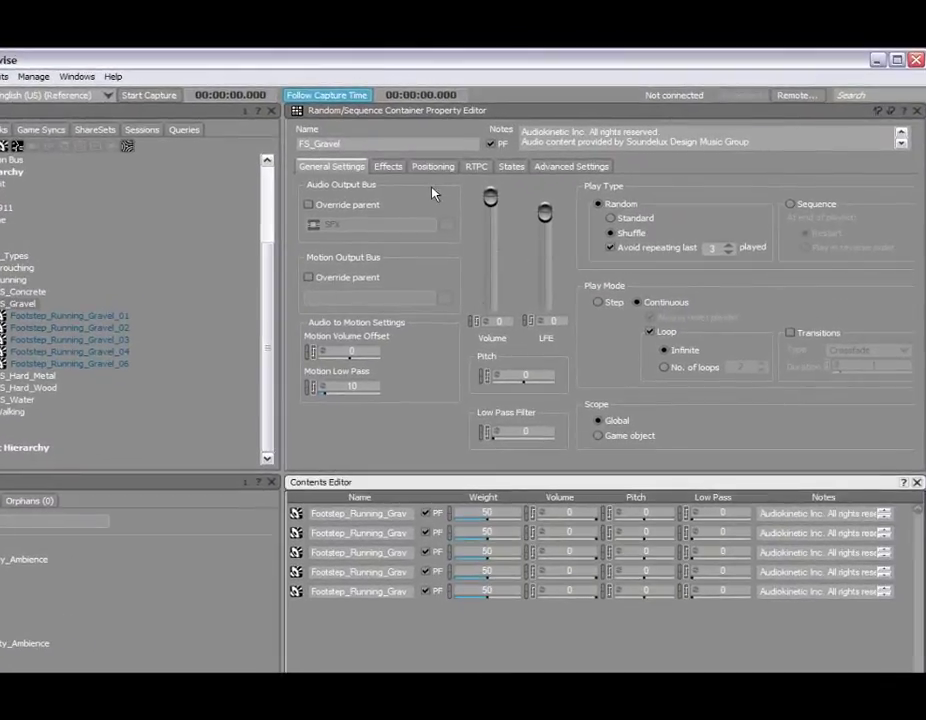
# Show the Positioning settings for the FS_Gravel random container in the Property Editor.
pyautogui.click(434, 168)
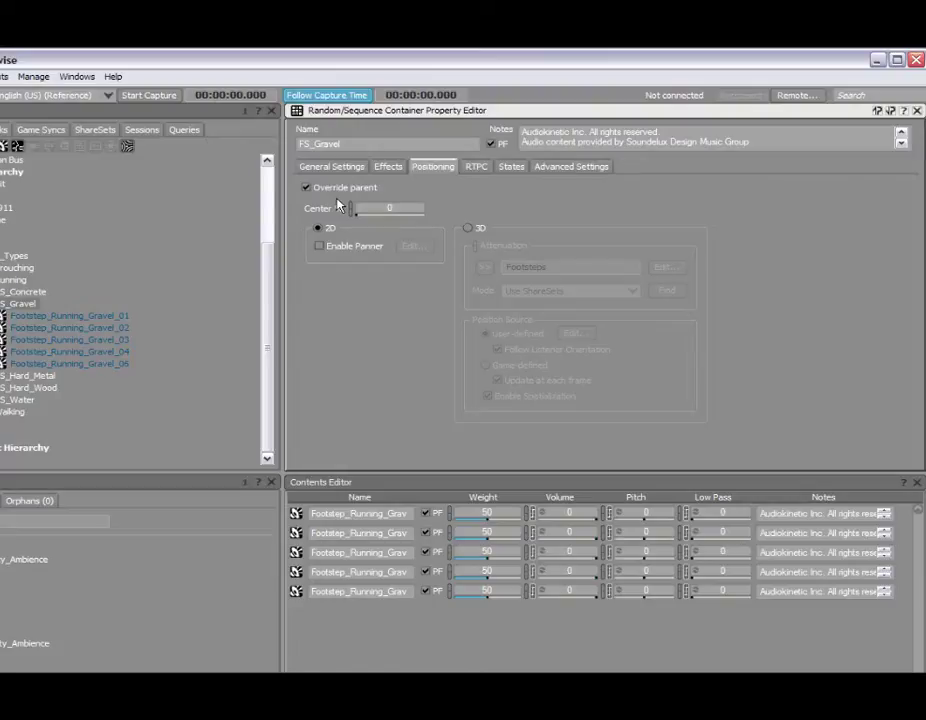
pyautogui.moveTo(366, 215); pyautogui.dragTo(308, 226)
# Enable the 2D panner and place FS_Gravel's sound slightly front-left in the Position Editor.
pyautogui.click(345, 249)
pyautogui.click(410, 246)
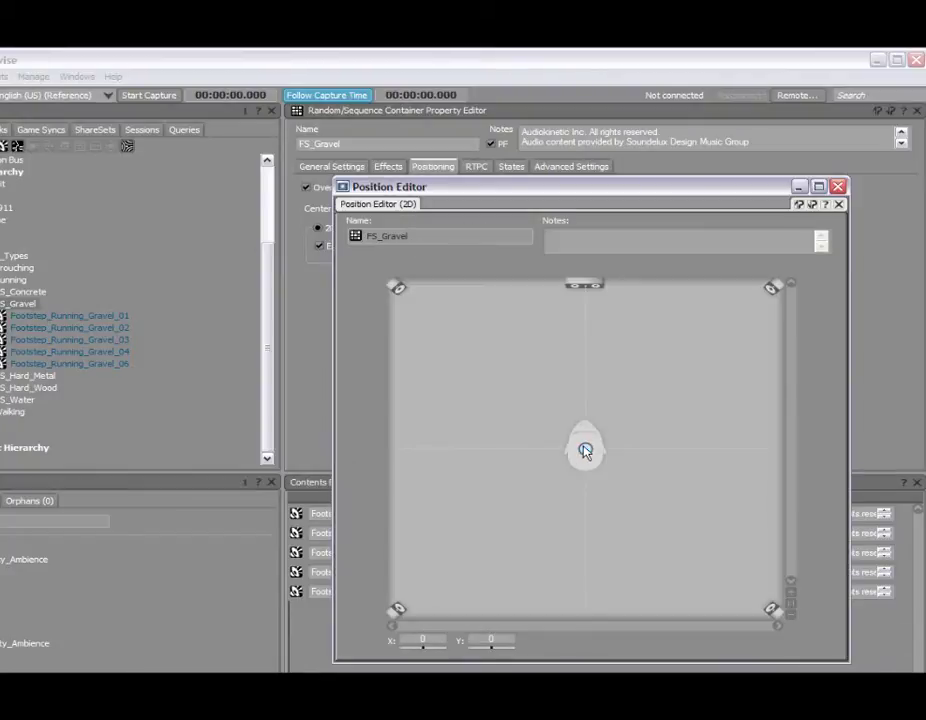
pyautogui.moveTo(585, 445); pyautogui.dragTo(651, 346)
pyautogui.click(840, 204)
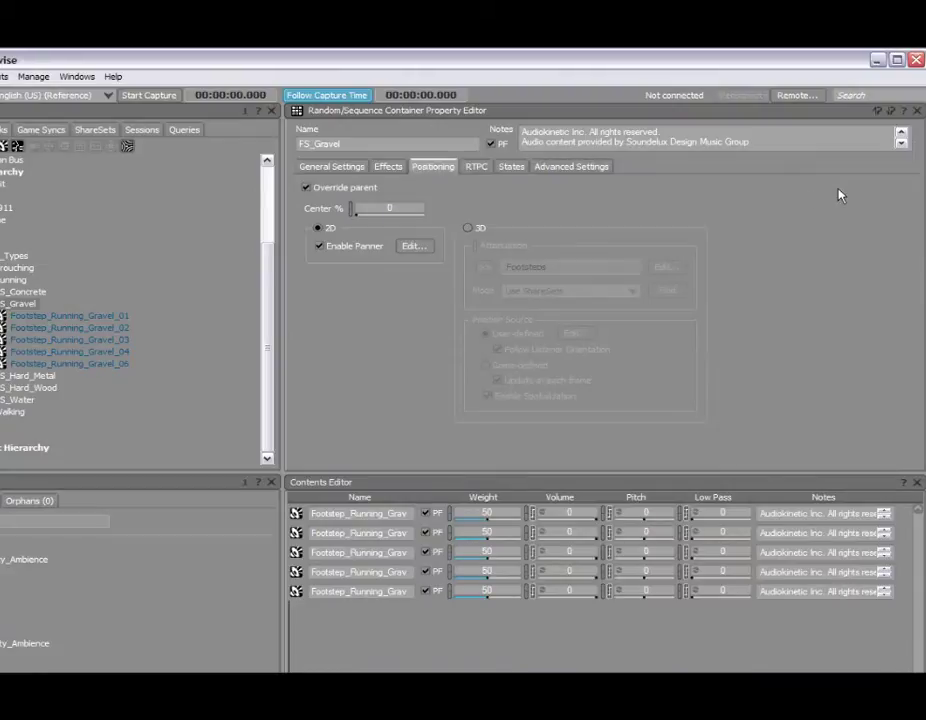
# Add a Pan Front-Rear RTPC on Stealth_Factor, stretch it, and raise its start to 100.
pyautogui.click(477, 168)
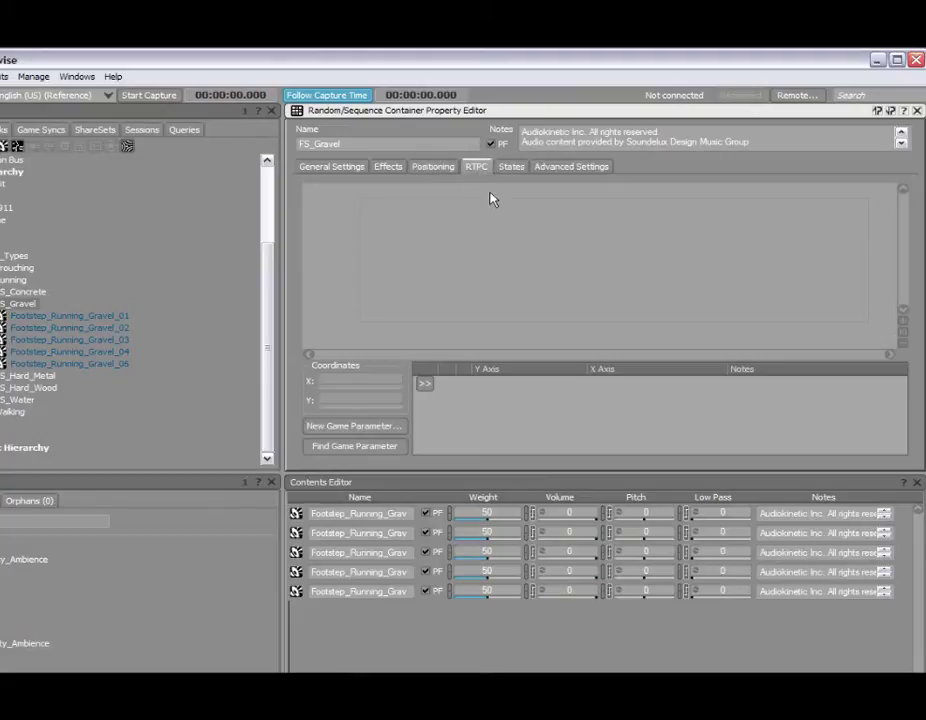
pyautogui.click(424, 383)
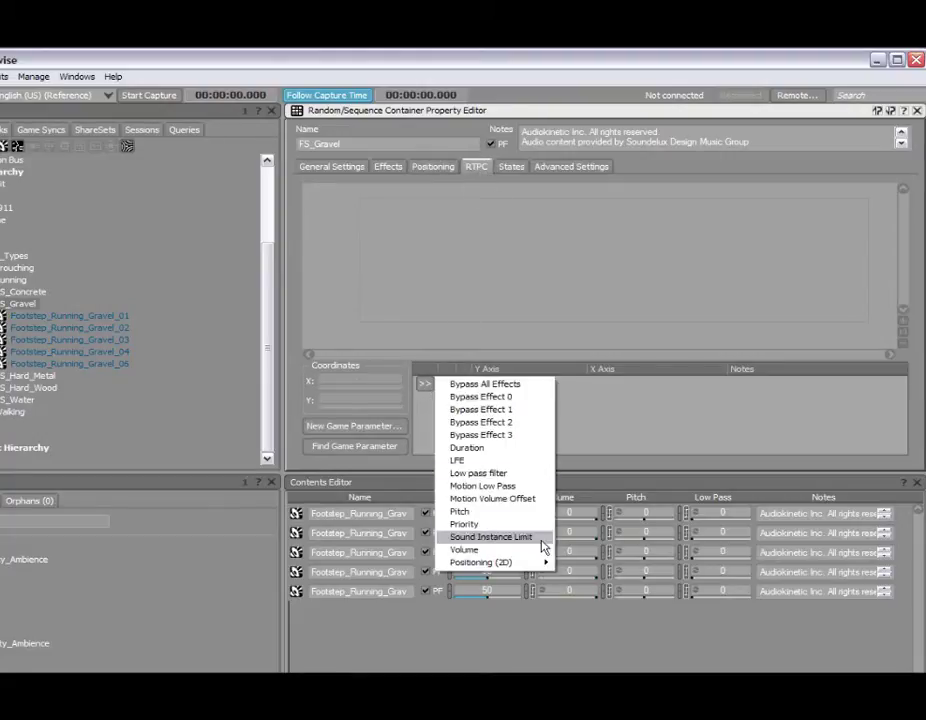
pyautogui.moveTo(540, 565)
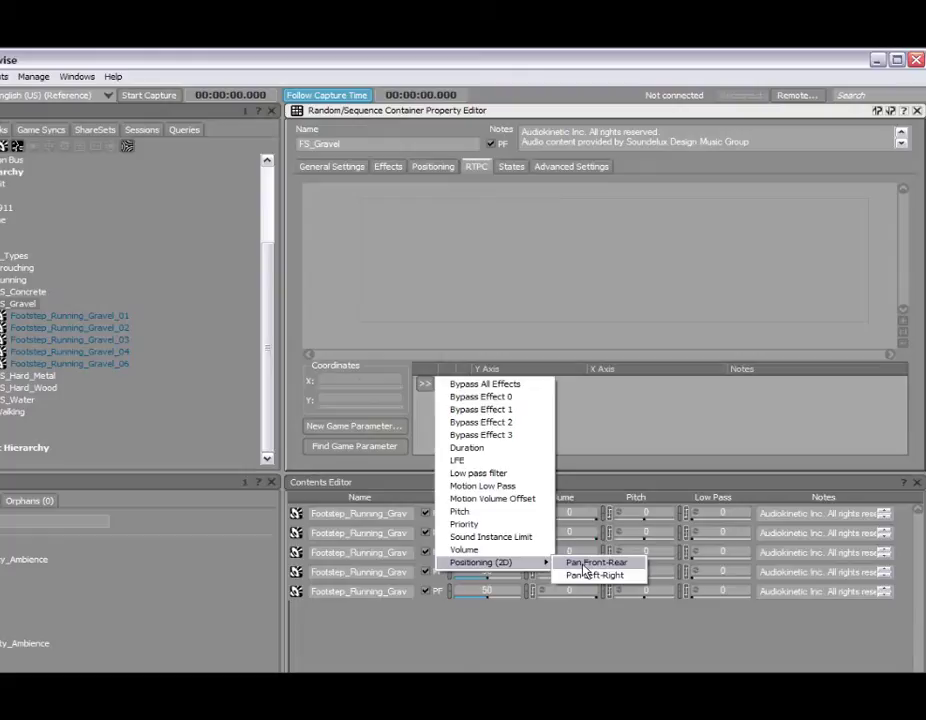
pyautogui.click(590, 563)
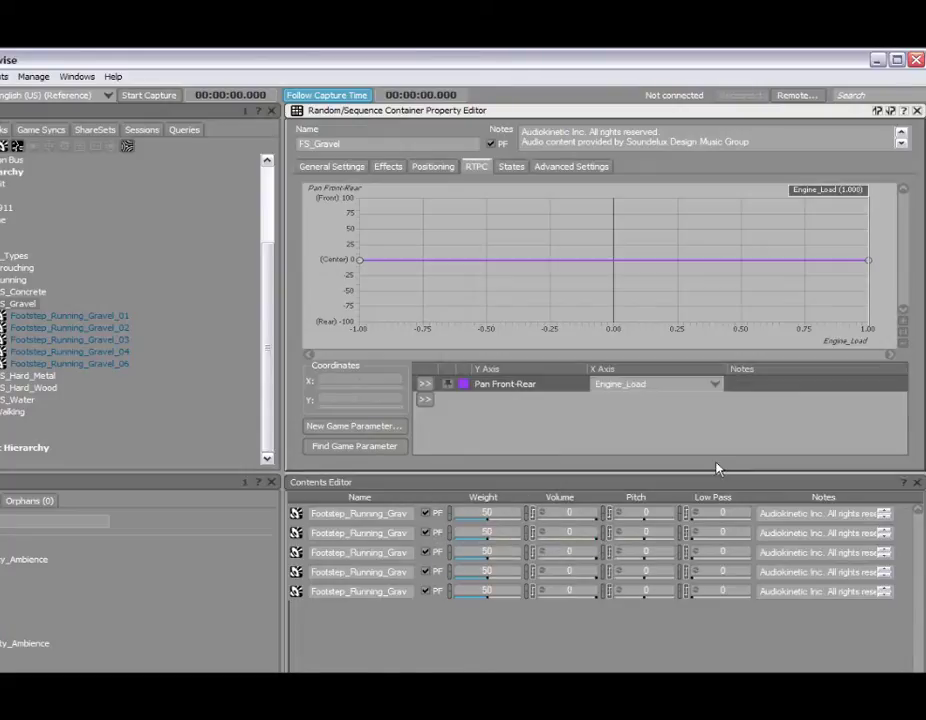
pyautogui.click(709, 389)
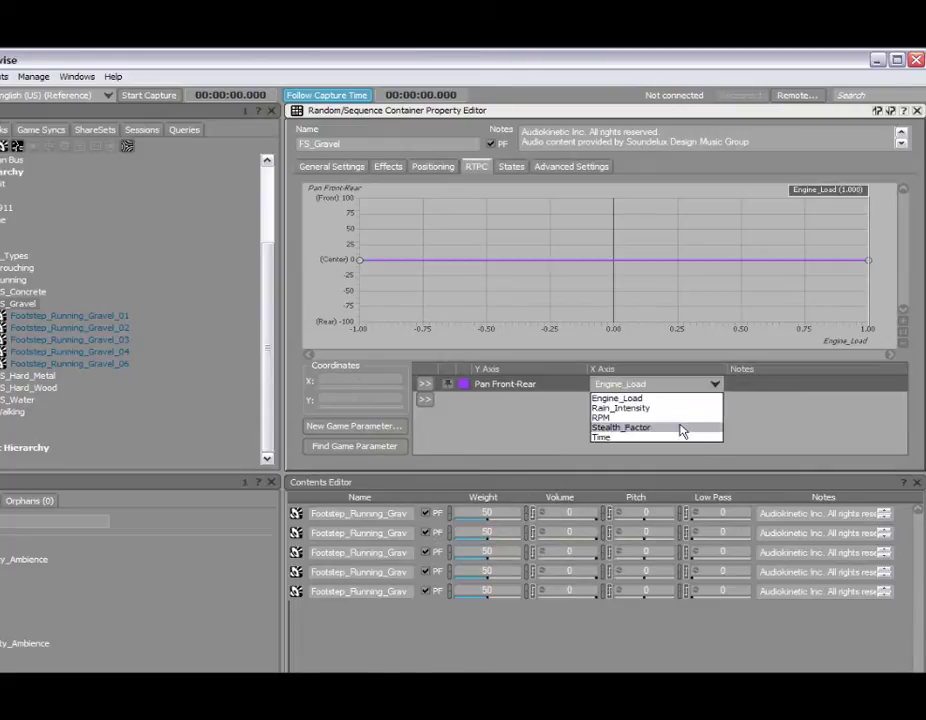
pyautogui.click(680, 428)
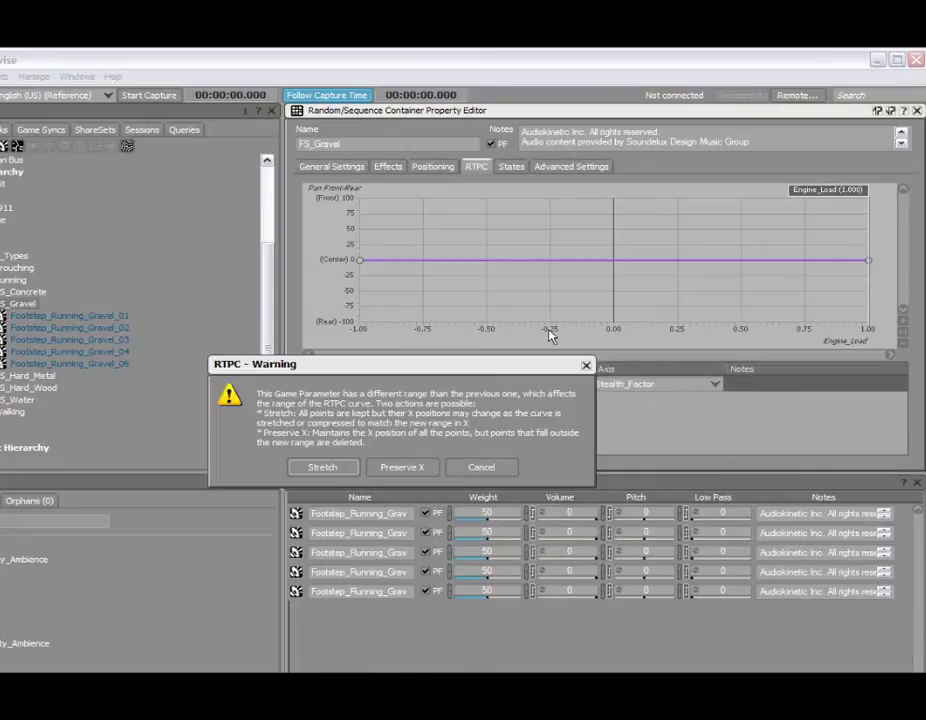
pyautogui.click(321, 465)
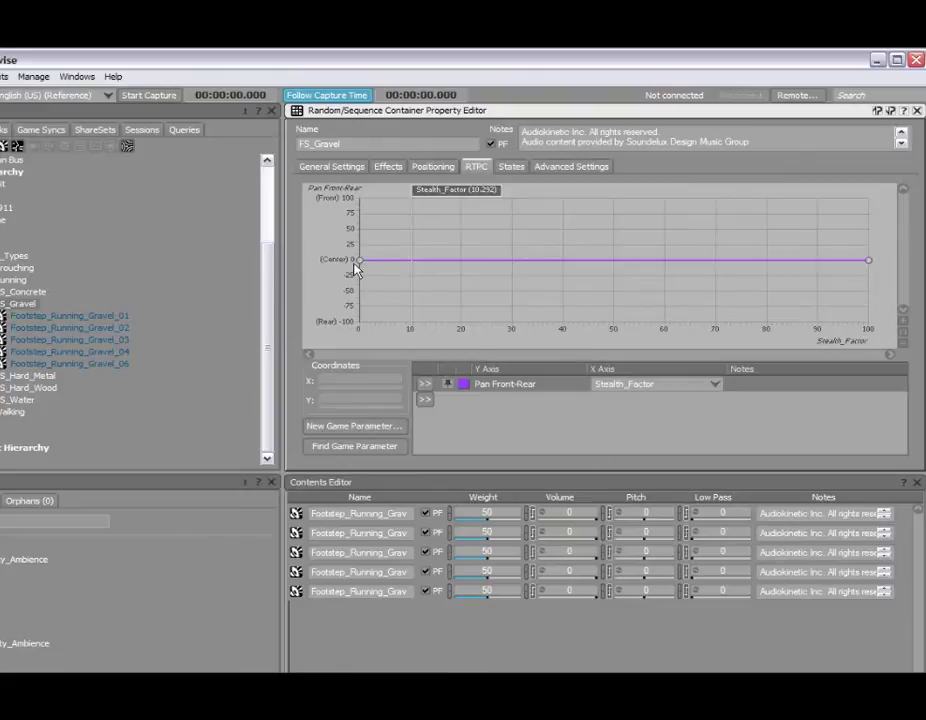
pyautogui.moveTo(357, 260); pyautogui.dragTo(360, 196)
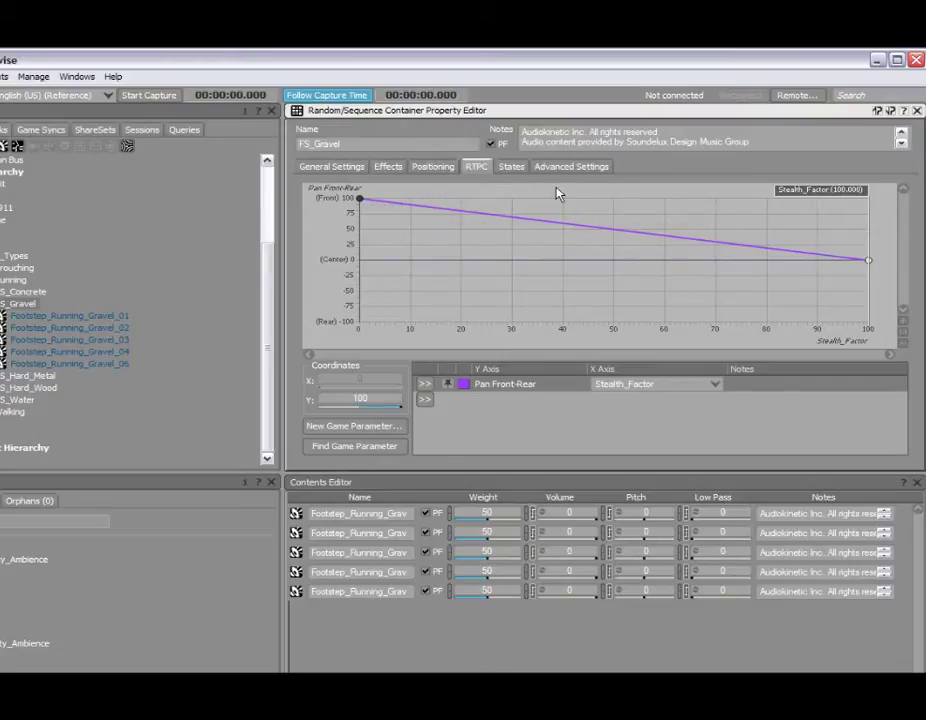
# Switch FS_Gravel to 3D and edit the Footsteps attenuation's Dry Volume curve.
pyautogui.click(436, 167)
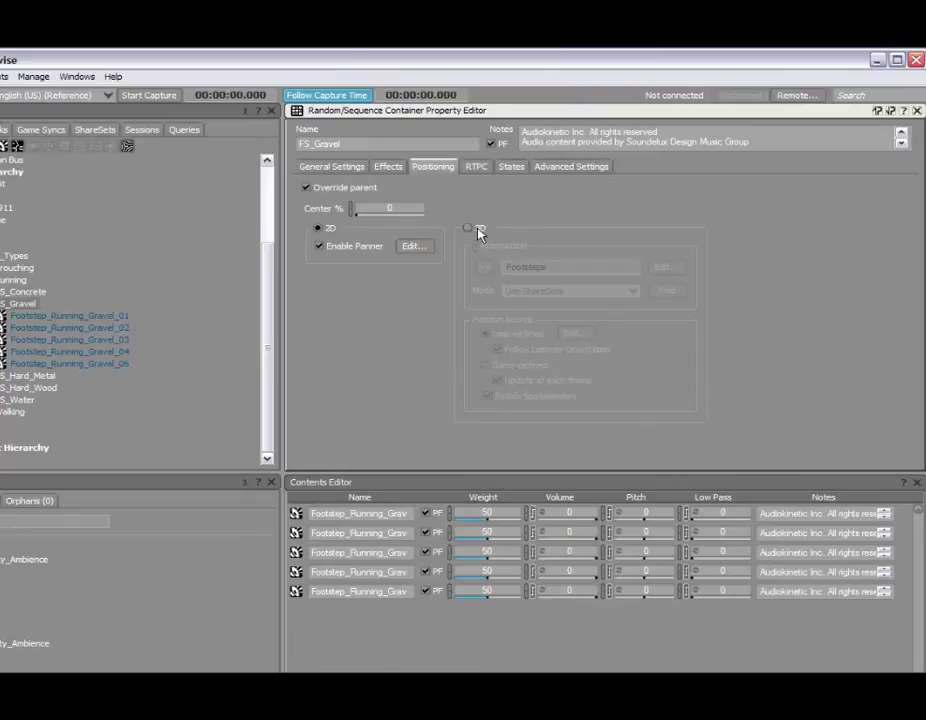
pyautogui.click(477, 231)
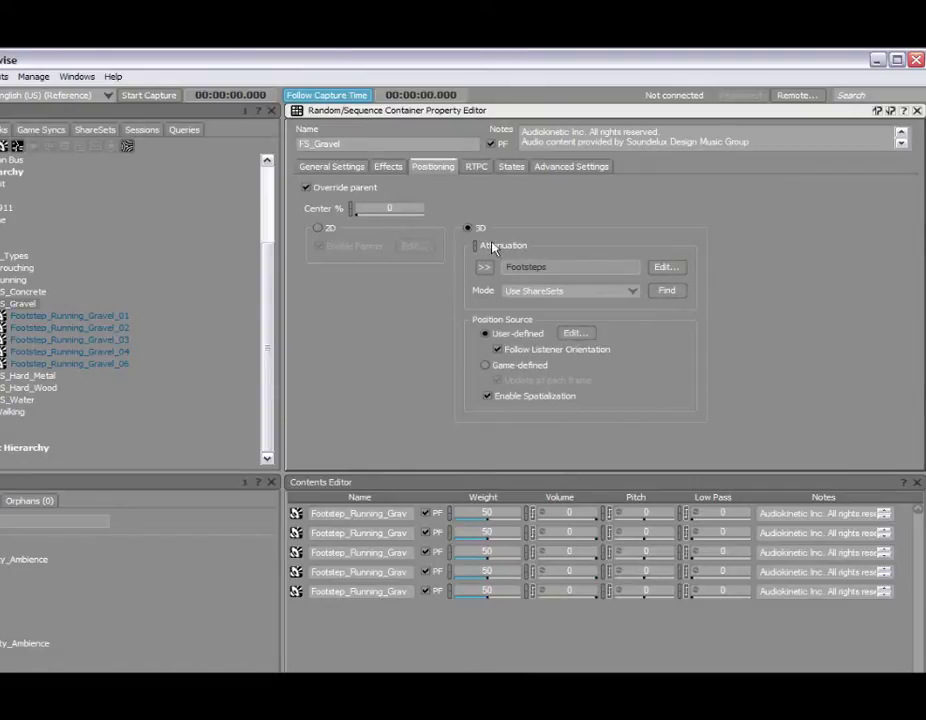
pyautogui.click(666, 267)
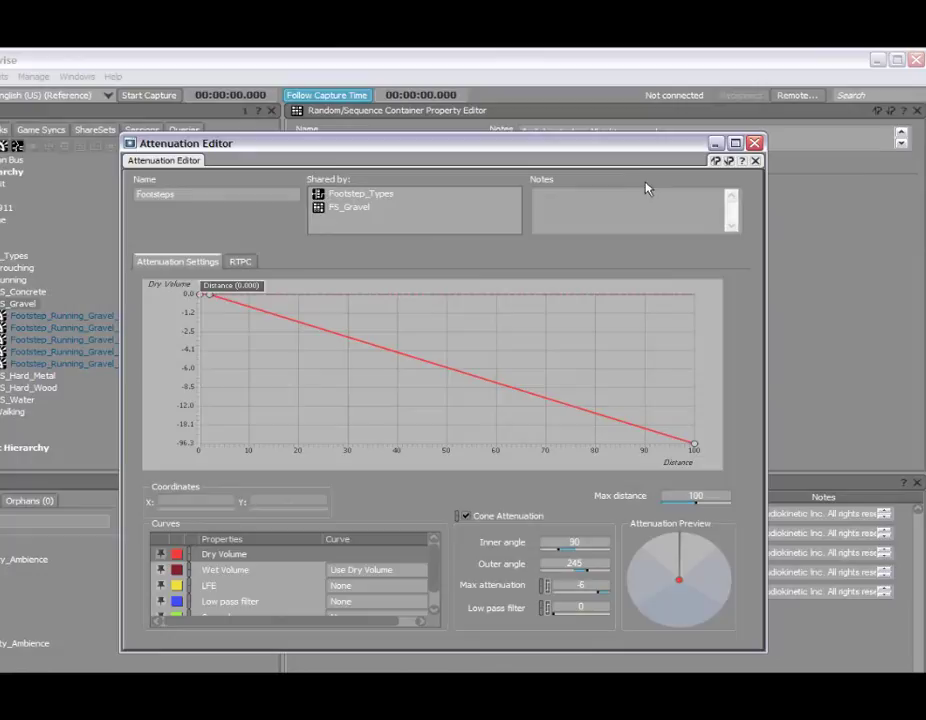
pyautogui.moveTo(632, 150); pyautogui.dragTo(634, 168)
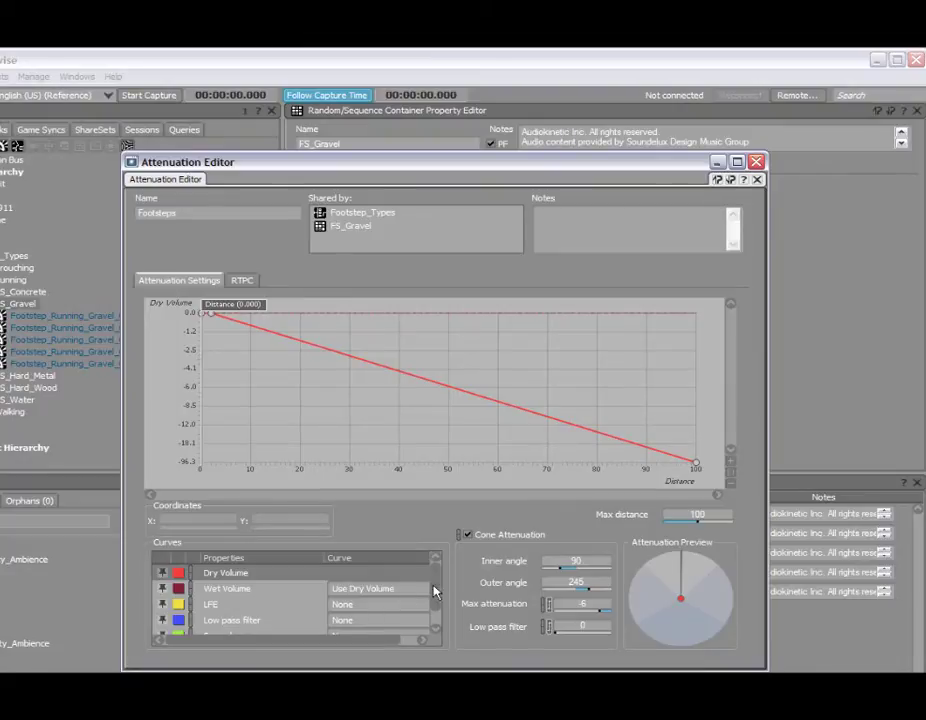
pyautogui.moveTo(436, 589); pyautogui.dragTo(436, 601)
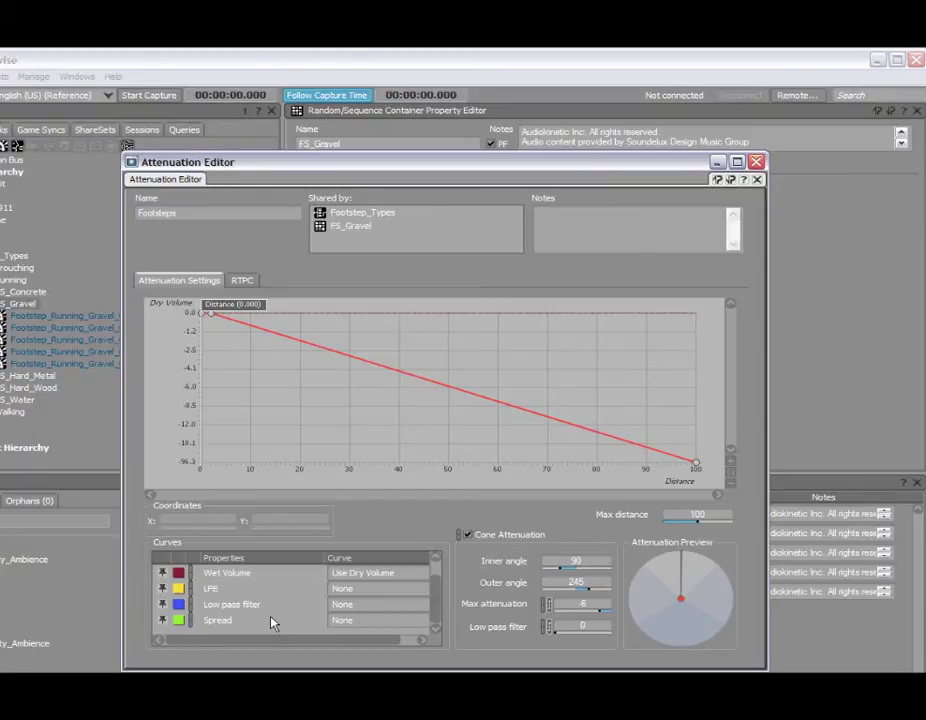
pyautogui.scroll(1, 272, 615)
pyautogui.click(296, 576)
pyautogui.moveTo(207, 311)
pyautogui.mouseDown()
pyautogui.moveTo(430, 310)
pyautogui.moveTo(210, 312)
pyautogui.moveTo(230, 315)
pyautogui.mouseUp()
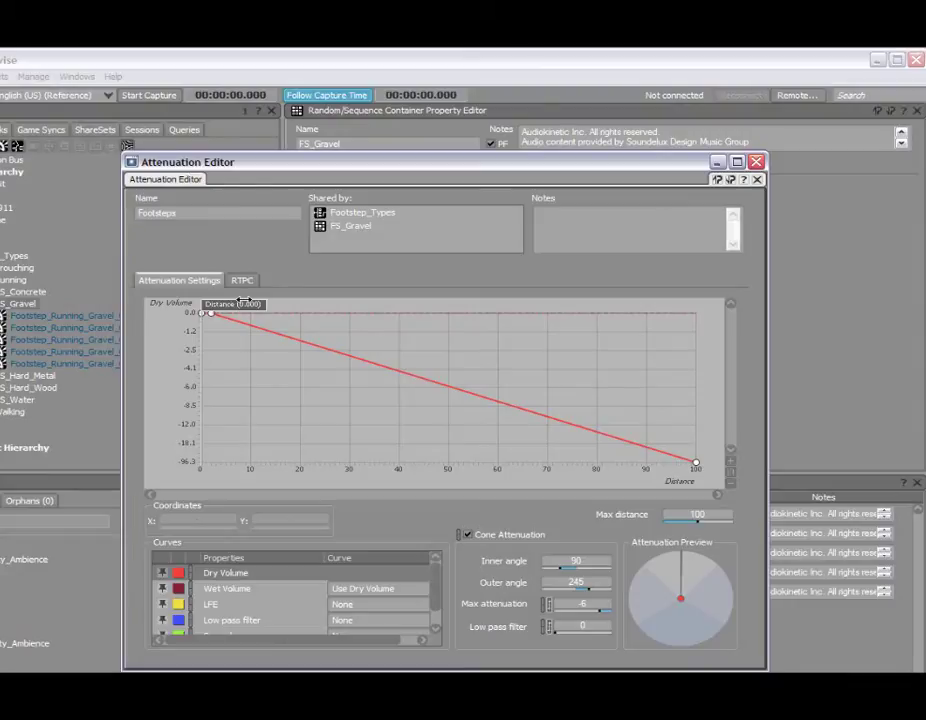
# Add a -2.83 dB point with exponential falloff to Dry Volume, then undo the curve shape.
pyautogui.moveTo(243, 302)
pyautogui.mouseDown()
pyautogui.moveTo(552, 301)
pyautogui.moveTo(554, 327)
pyautogui.moveTo(231, 347)
pyautogui.moveTo(248, 375)
pyautogui.mouseUp()
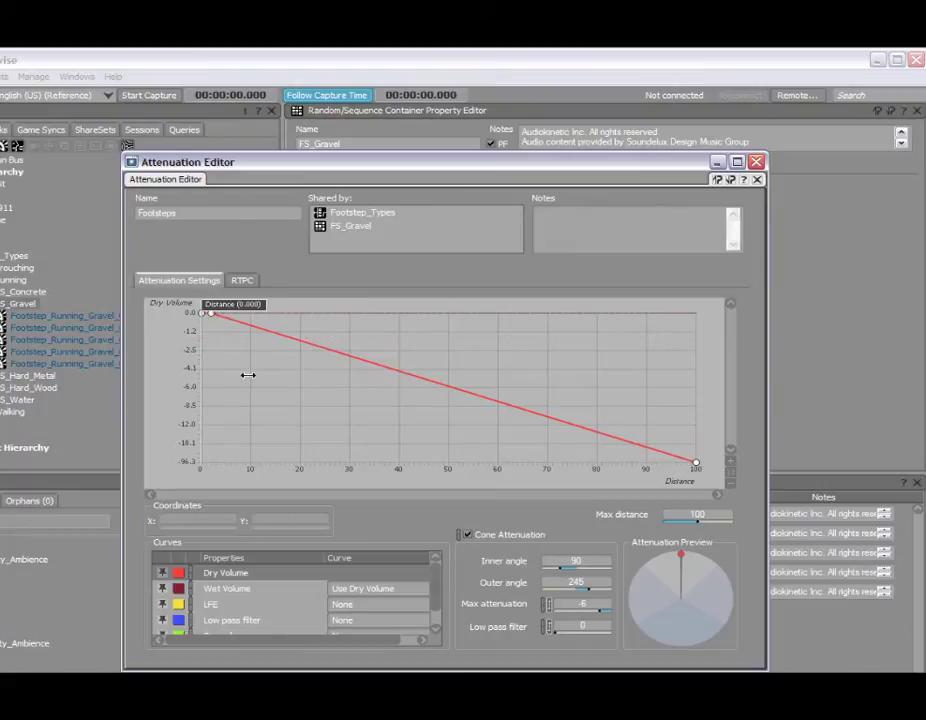
pyautogui.click(373, 371)
pyautogui.doubleClick(373, 365)
pyautogui.moveTo(373, 365); pyautogui.dragTo(381, 355)
pyautogui.rightClick(523, 406)
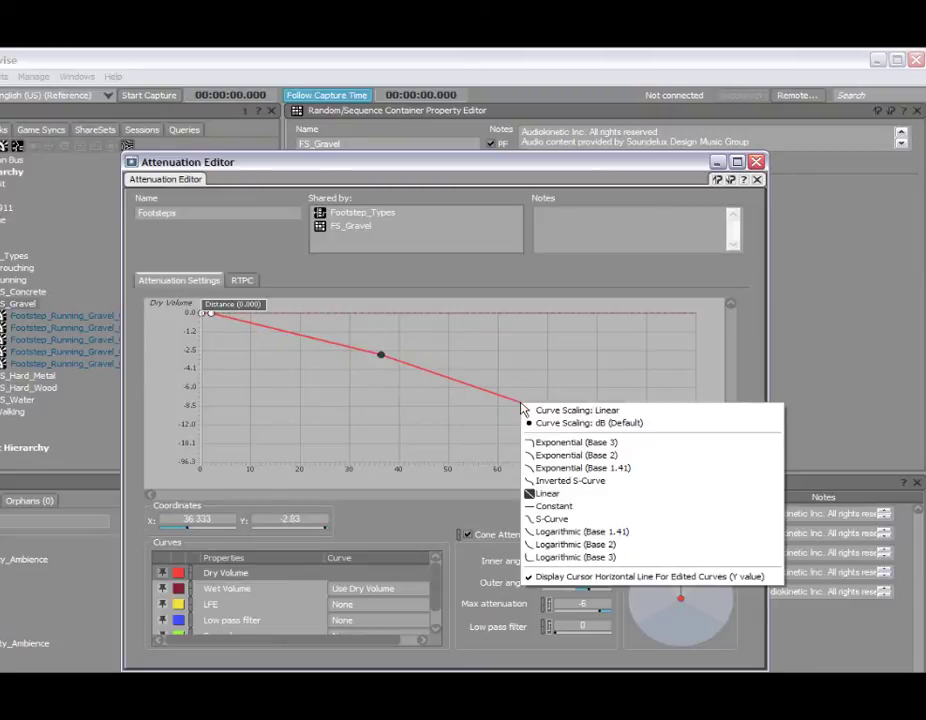
pyautogui.click(565, 468)
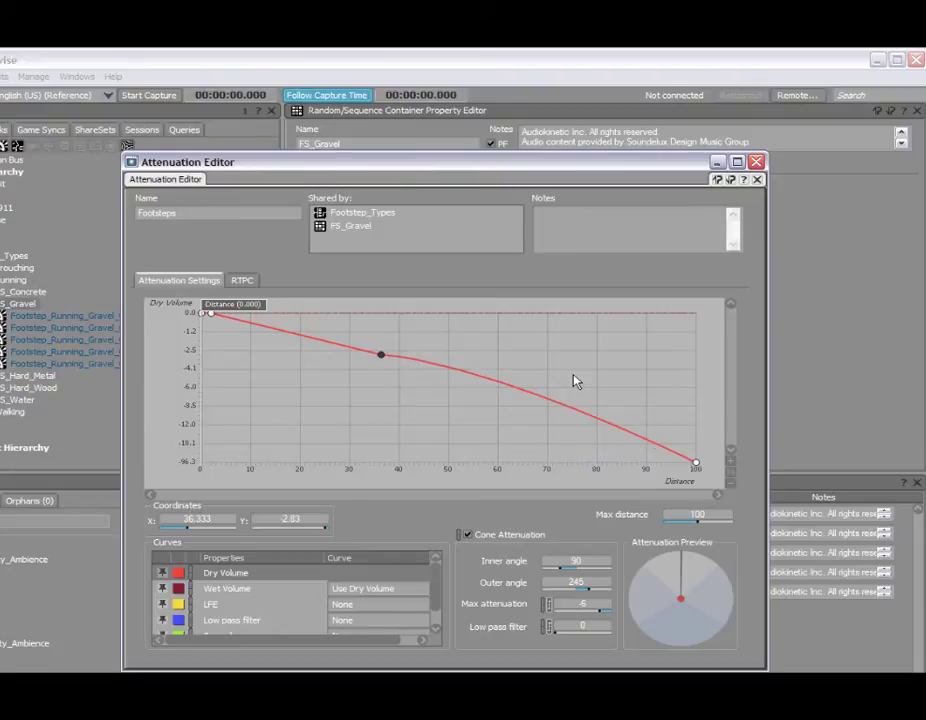
pyautogui.hotkey('ctrl', 'z')
pyautogui.hotkey('ctrl', 'z')
pyautogui.hotkey('ctrl', 'z')
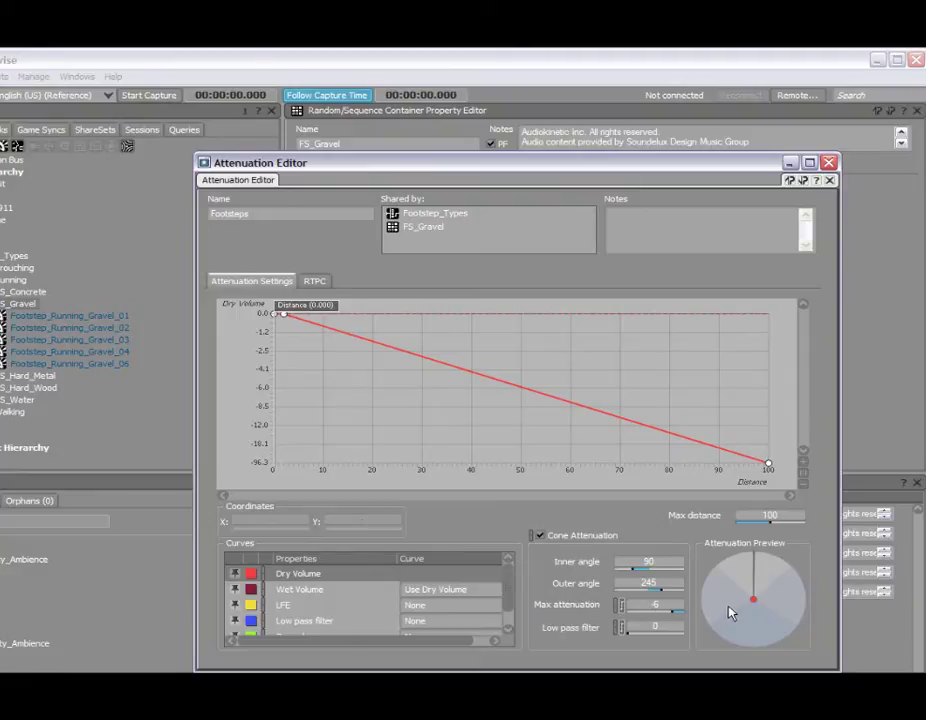
pyautogui.moveTo(630, 636); pyautogui.dragTo(575, 643)
pyautogui.moveTo(754, 602); pyautogui.dragTo(784, 612)
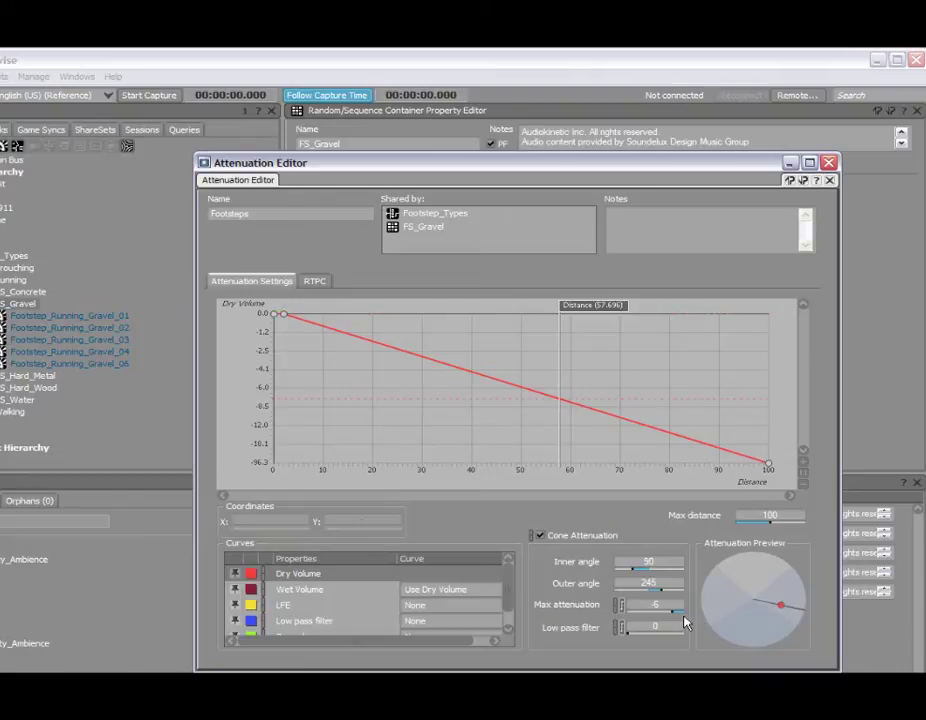
pyautogui.moveTo(787, 612)
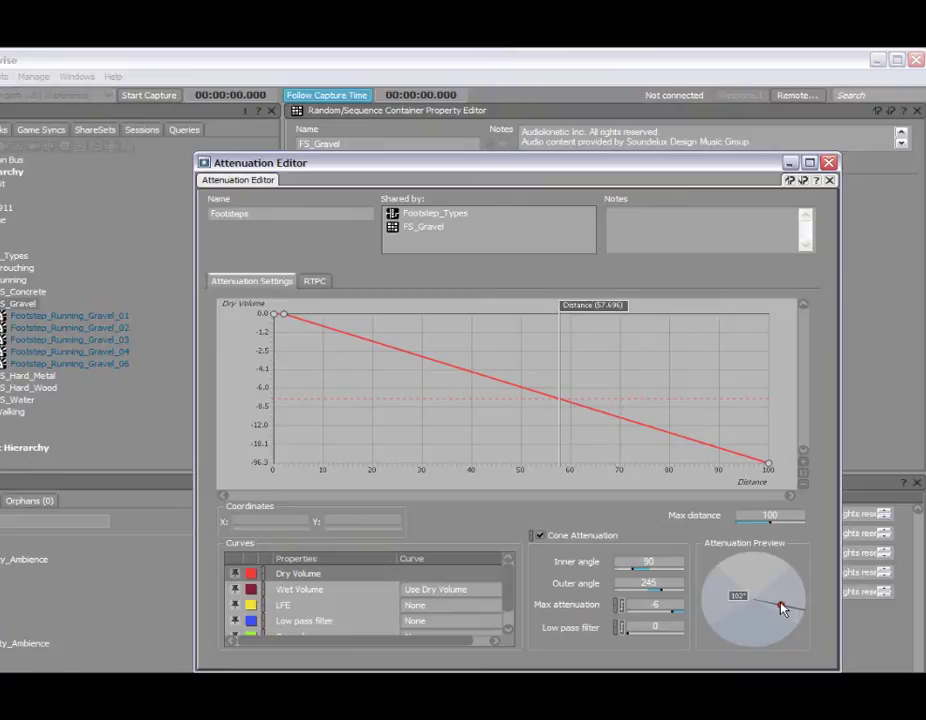
pyautogui.moveTo(786, 611); pyautogui.dragTo(754, 607)
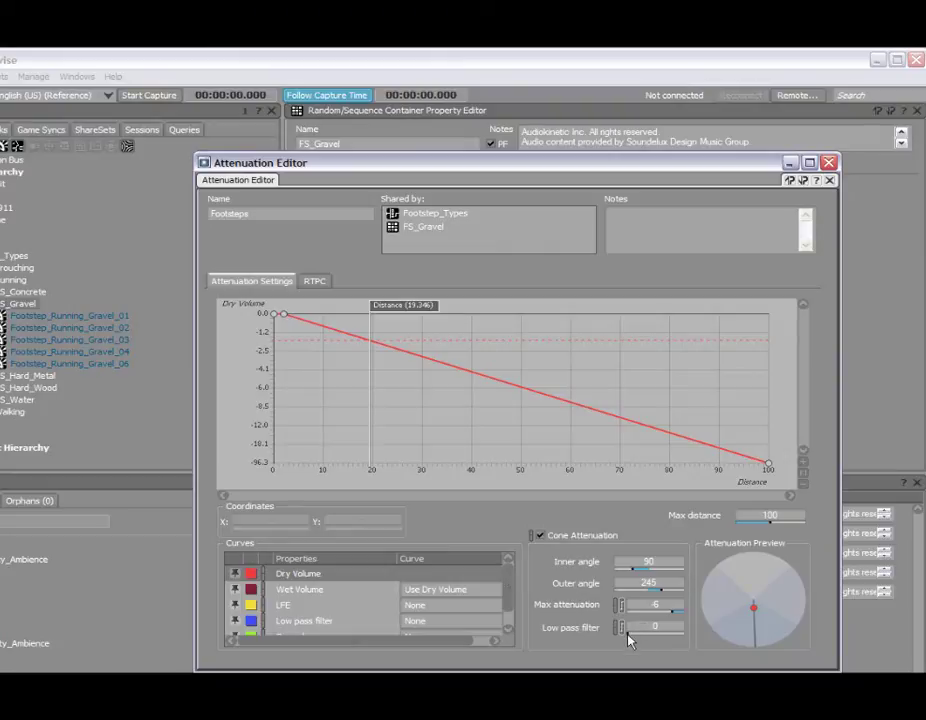
pyautogui.moveTo(628, 638); pyautogui.dragTo(686, 638)
pyautogui.moveTo(754, 622)
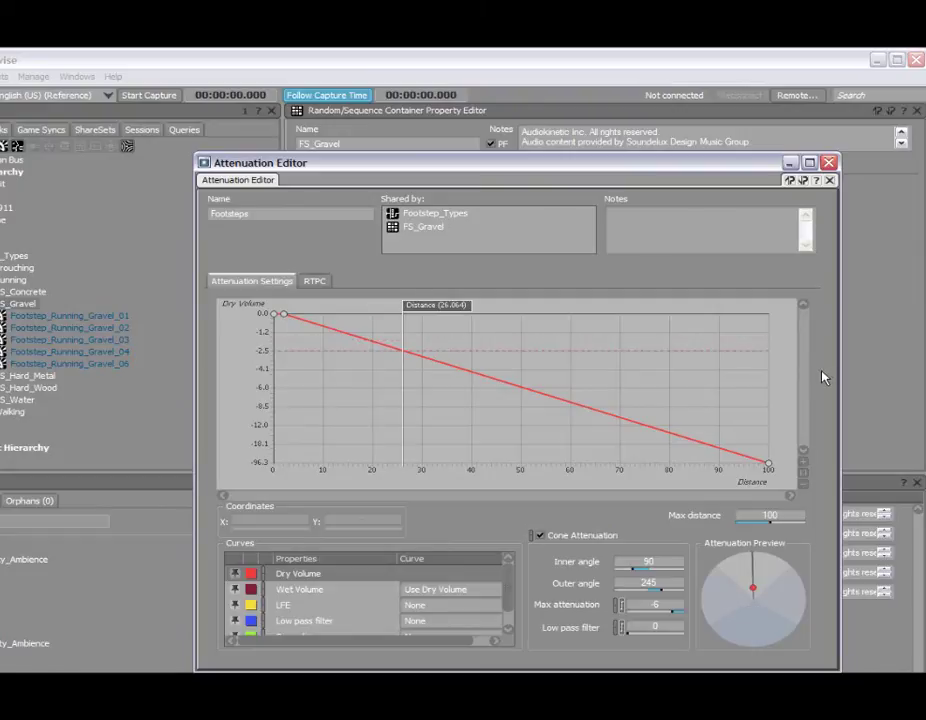
# Close the Footsteps Attenuation Editor and set the Position Source to User-defined.
pyautogui.click(828, 163)
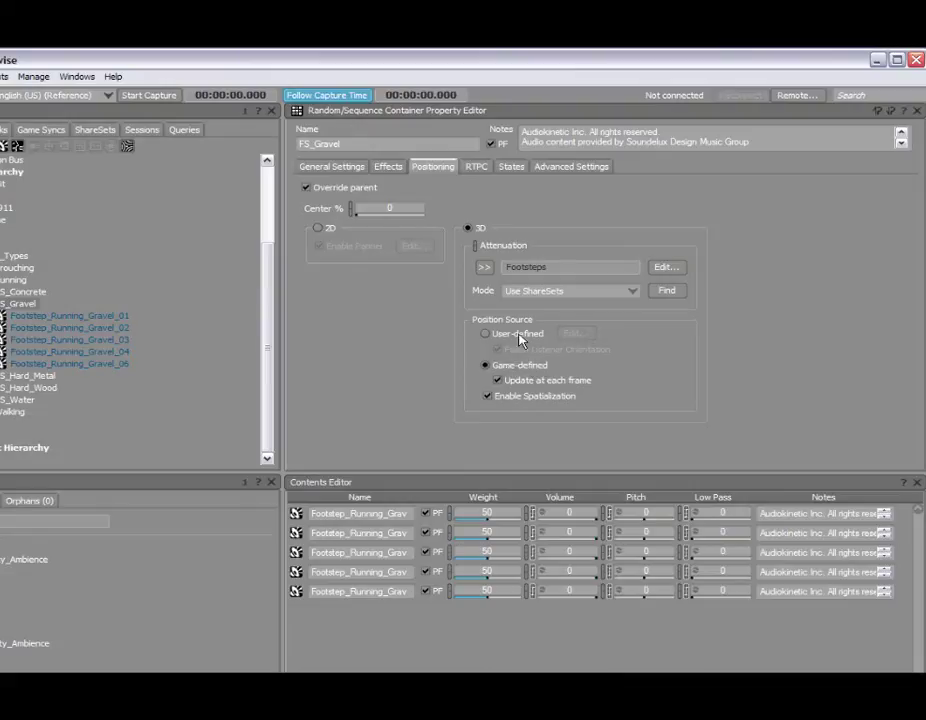
pyautogui.click(518, 337)
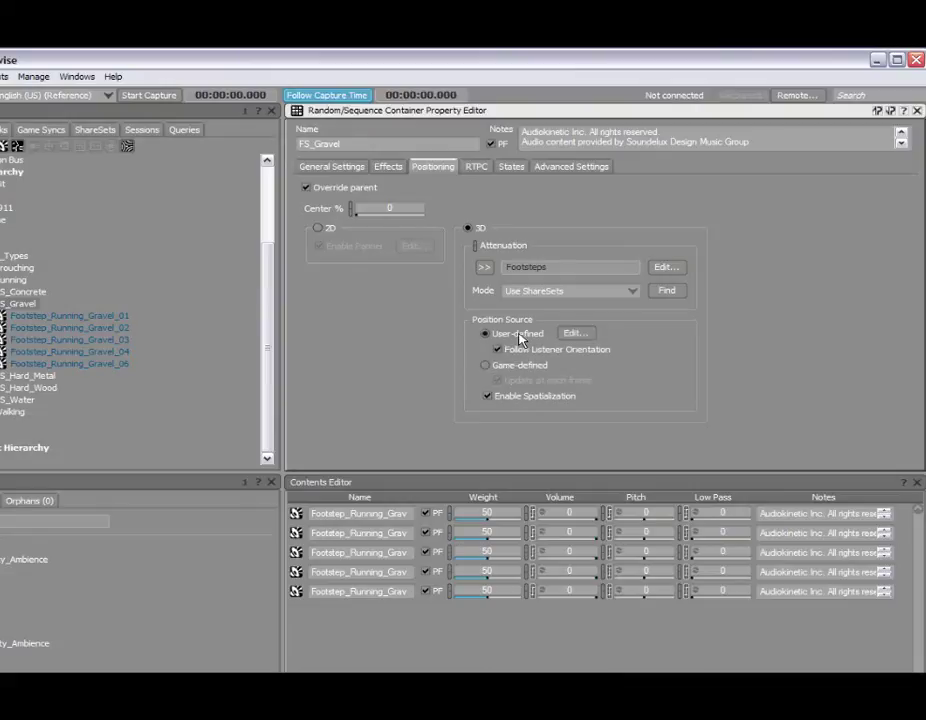
# Create the new path FS_Gravel_Path with a single position point.
pyautogui.click(574, 340)
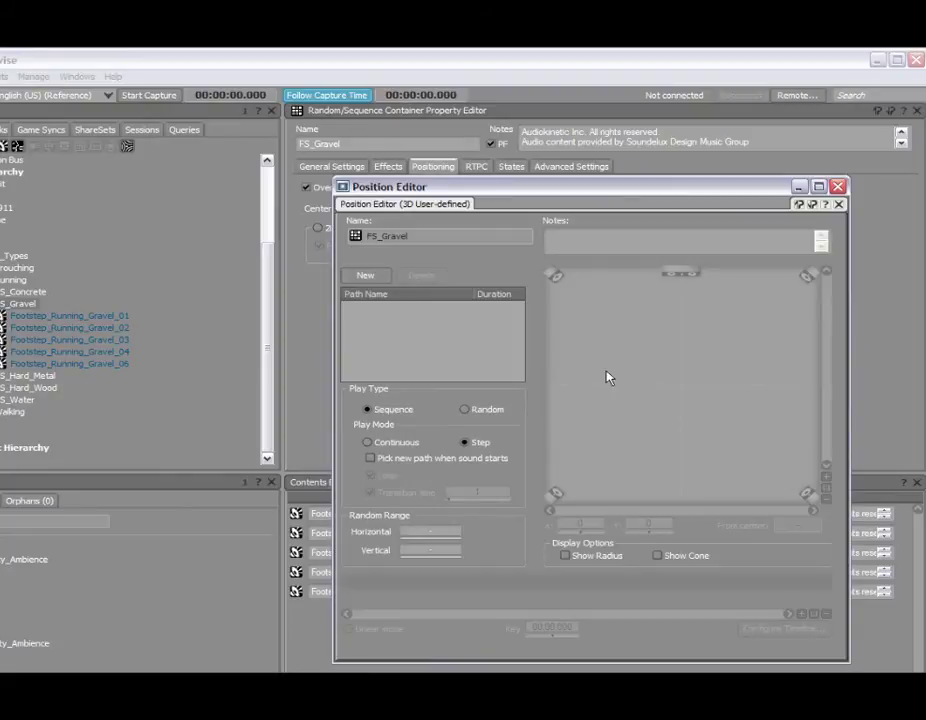
pyautogui.click(367, 276)
pyautogui.click(620, 304)
pyautogui.moveTo(763, 364); pyautogui.dragTo(768, 417)
pyautogui.click(766, 358)
pyautogui.click(762, 427)
pyautogui.click(637, 441)
pyautogui.press('Delete')
pyautogui.press('Delete')
pyautogui.press('Delete')
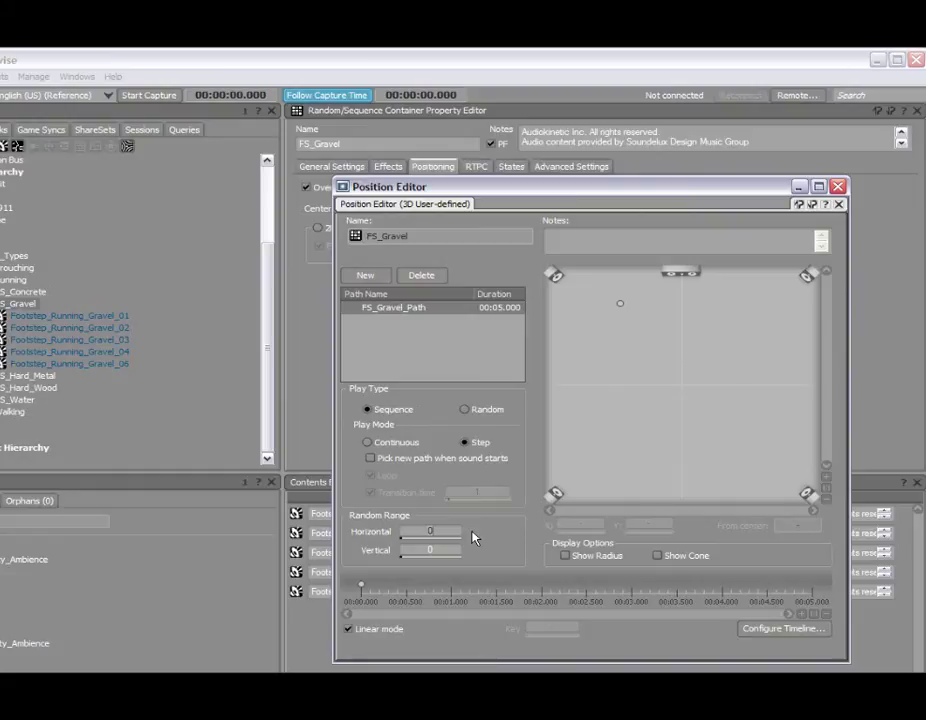
# Set random range 65 horizontal, 75 vertical, show radius and cone, and move the point right of centre.
pyautogui.scroll(10, 474, 538)
pyautogui.scroll(12, 432, 550)
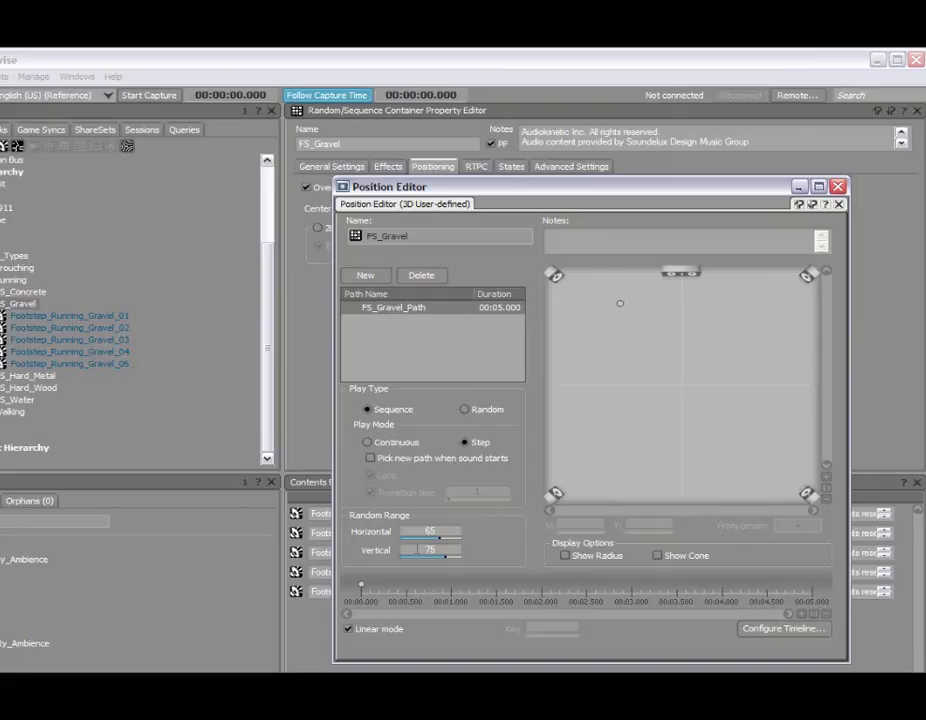
pyautogui.click(565, 556)
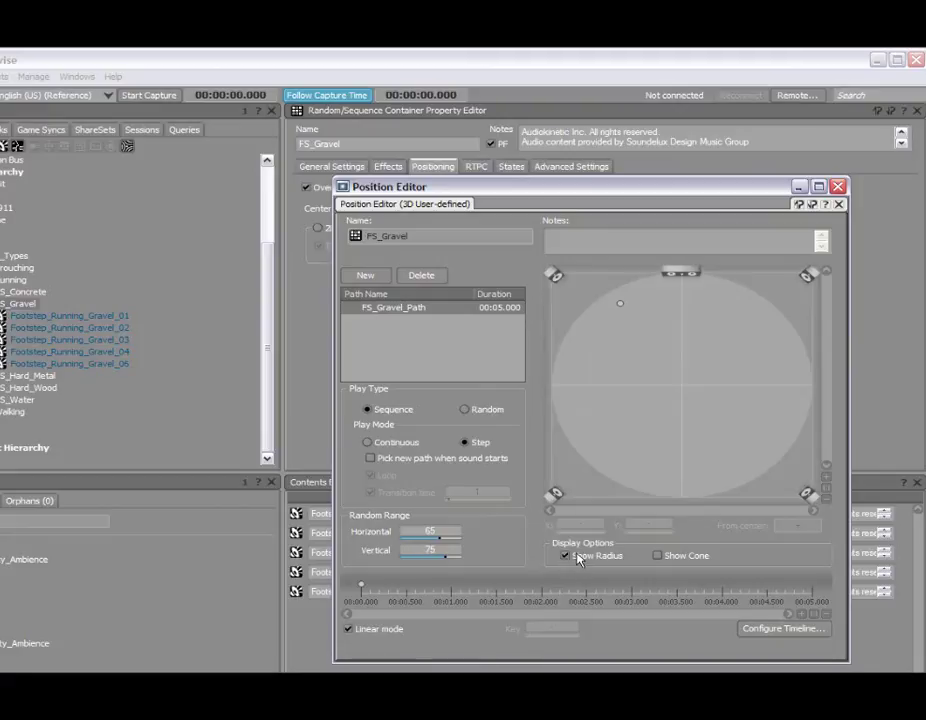
pyautogui.click(672, 556)
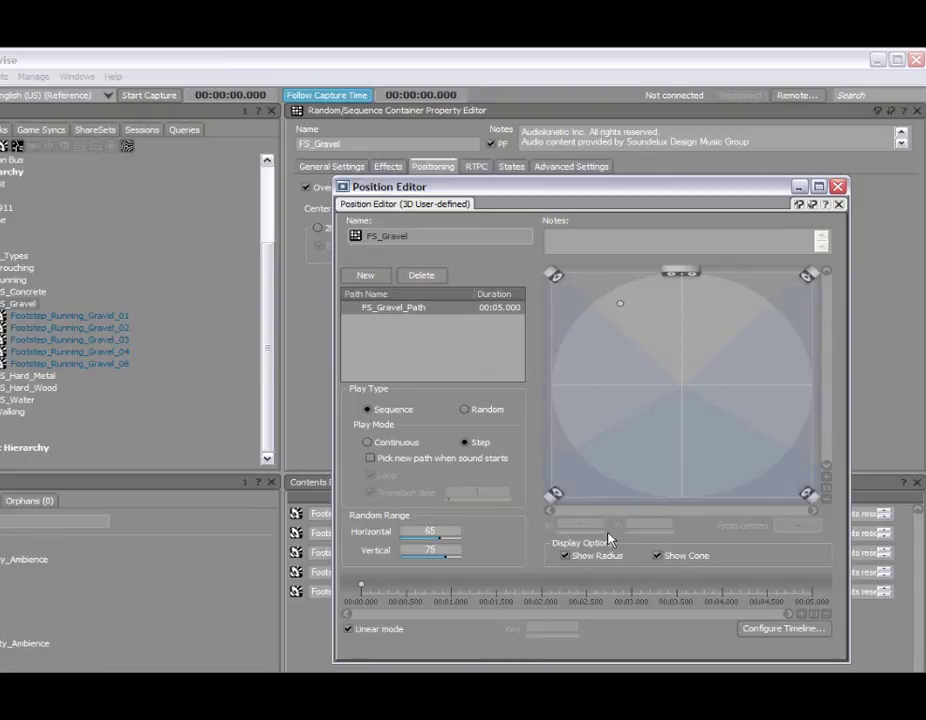
pyautogui.moveTo(620, 305); pyautogui.dragTo(684, 341)
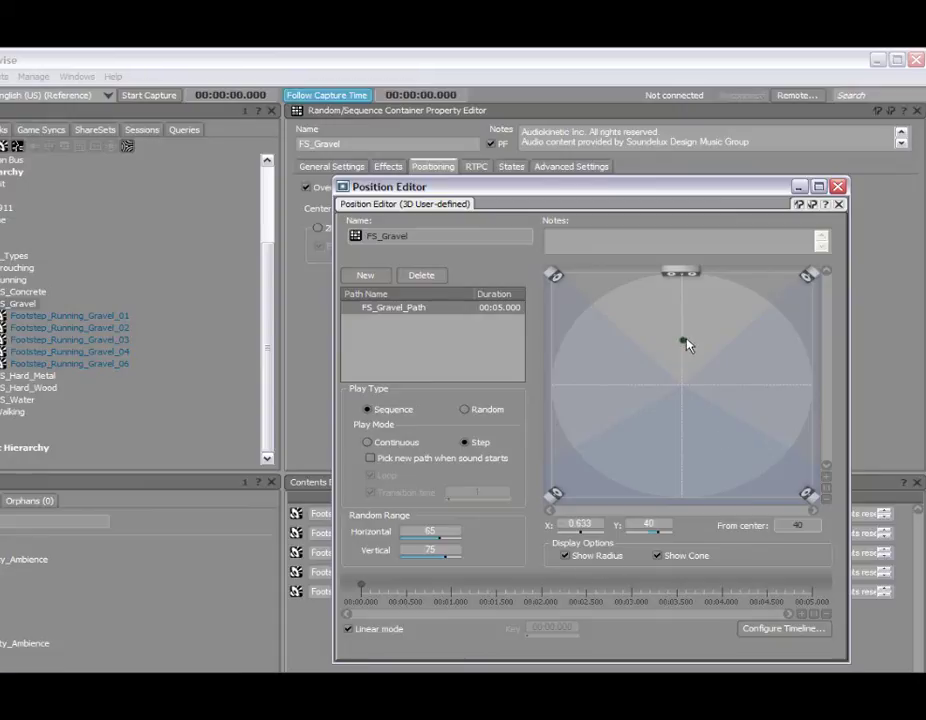
pyautogui.moveTo(684, 342); pyautogui.dragTo(659, 336)
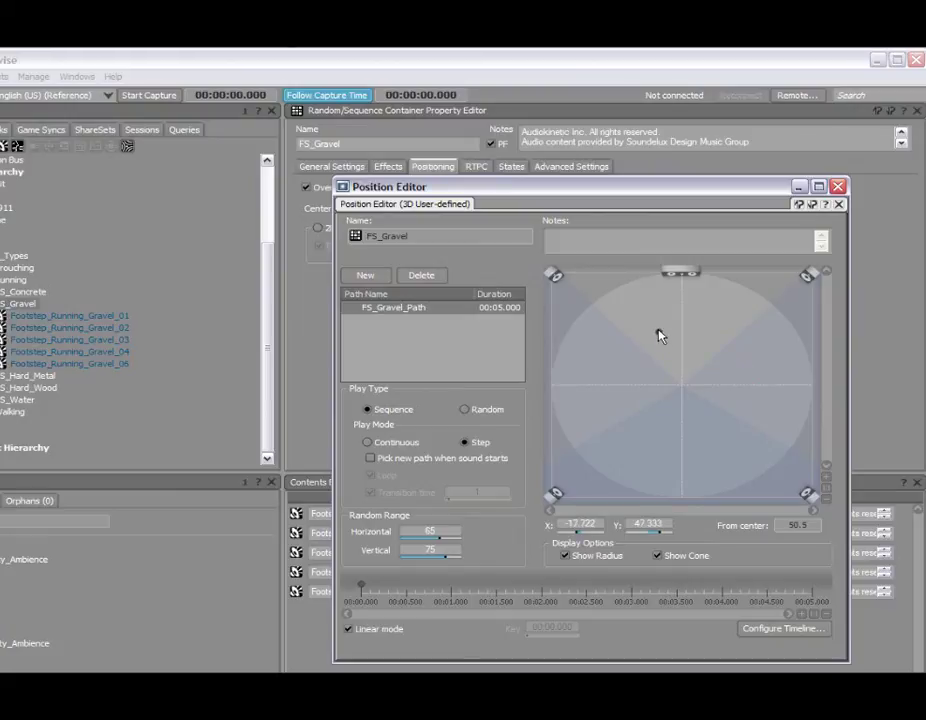
pyautogui.click(839, 200)
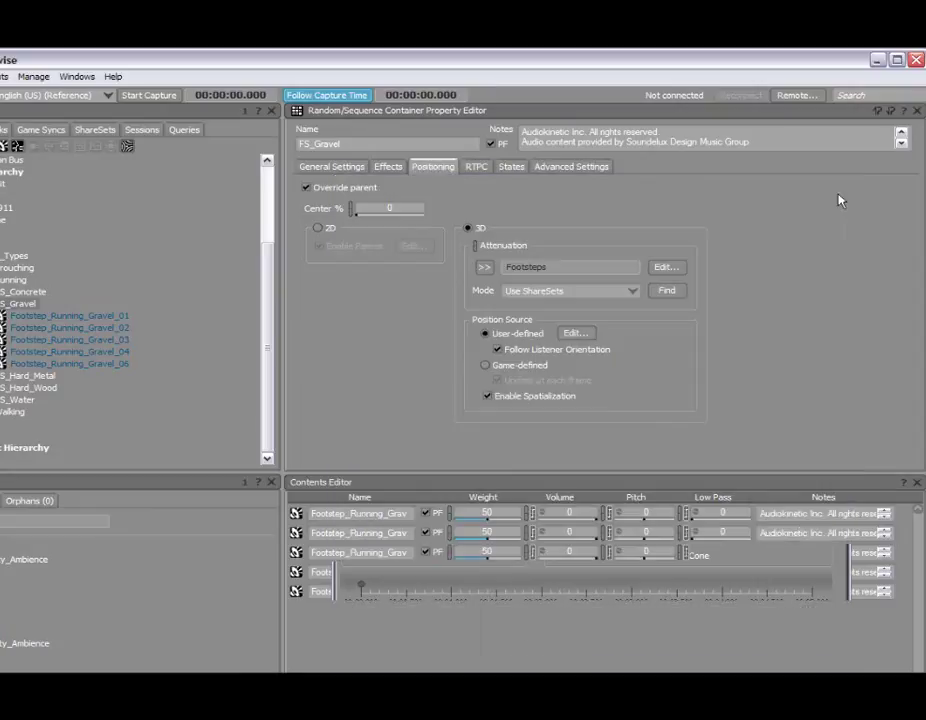
# Toggle Follow Listener Orientation off and on, then choose Game-defined as the position source.
pyautogui.click(549, 351)
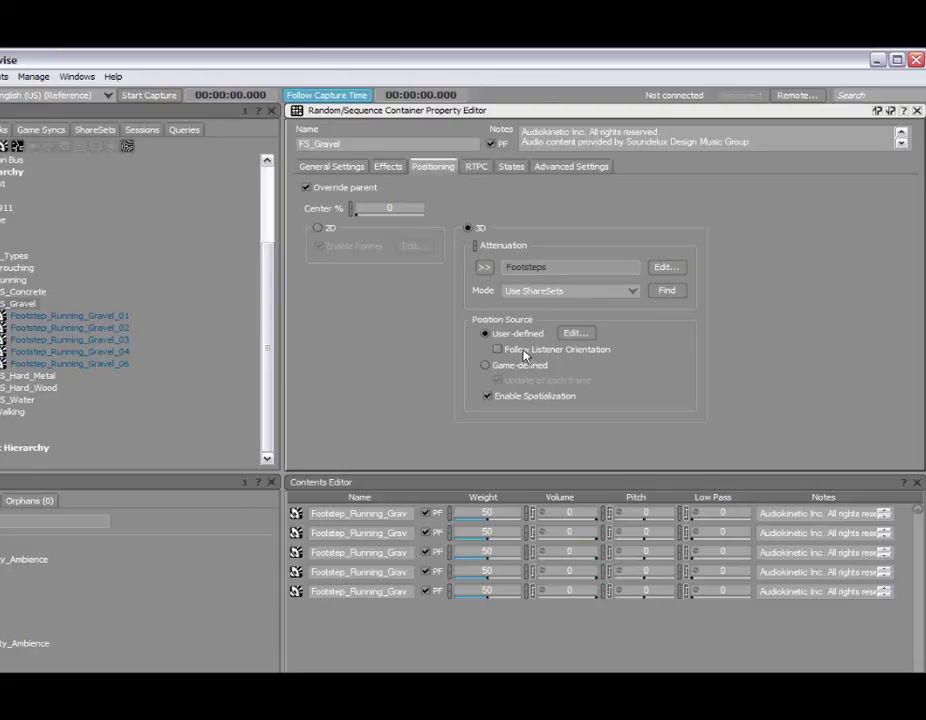
pyautogui.click(522, 352)
pyautogui.click(532, 368)
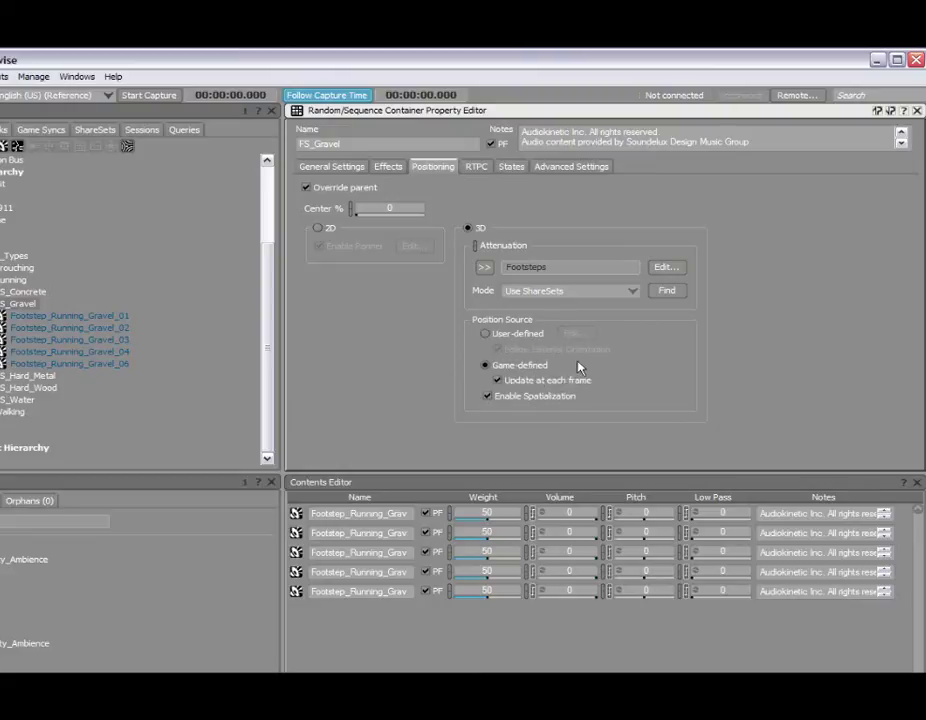